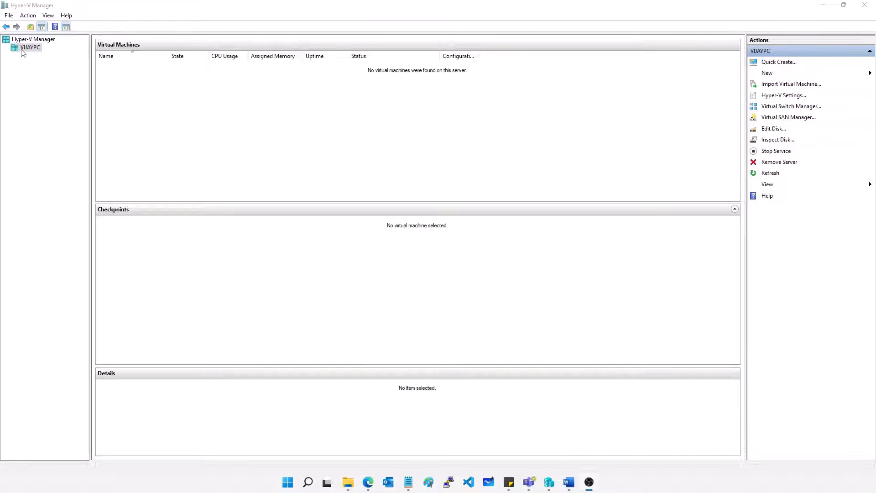
# Step: Start creating a new virtual machine on the local server and name it Win2k19core
pyautogui.rightClick(24, 49)
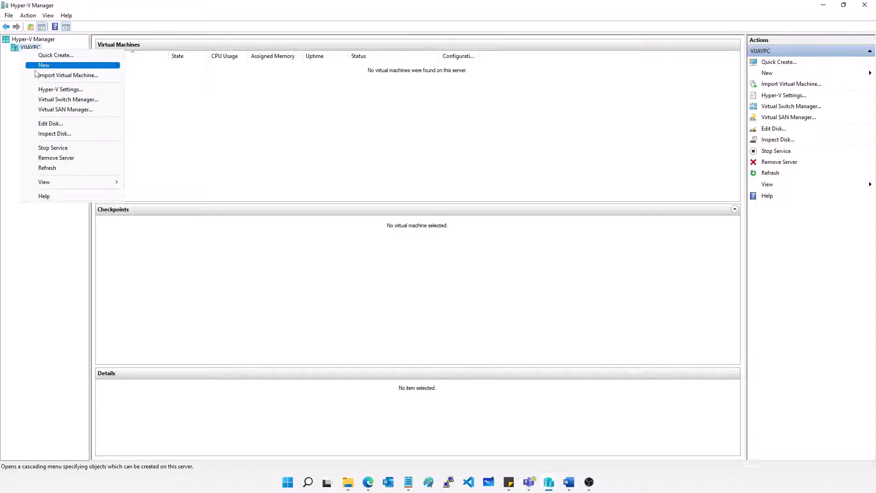
pyautogui.moveTo(36, 69)
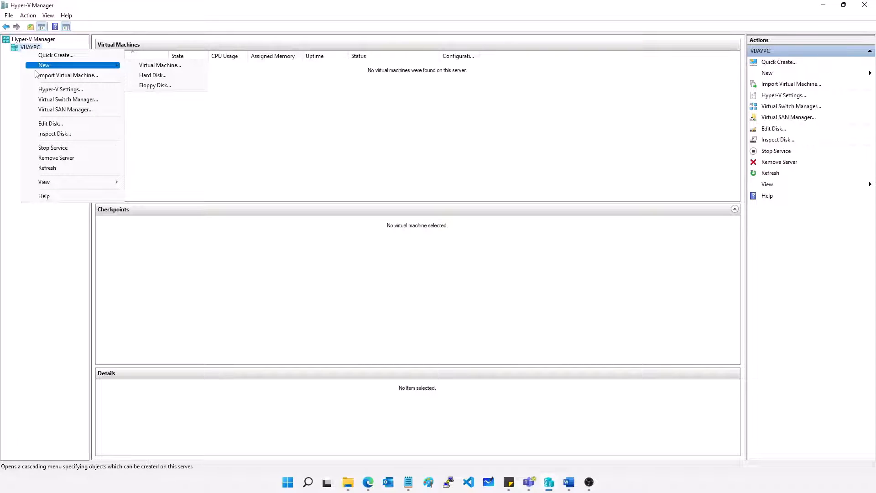
pyautogui.click(155, 65)
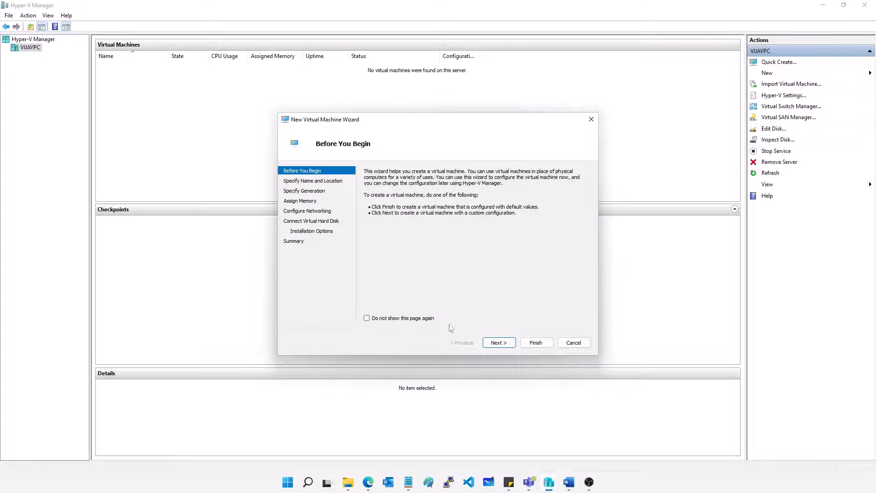
pyautogui.click(499, 343)
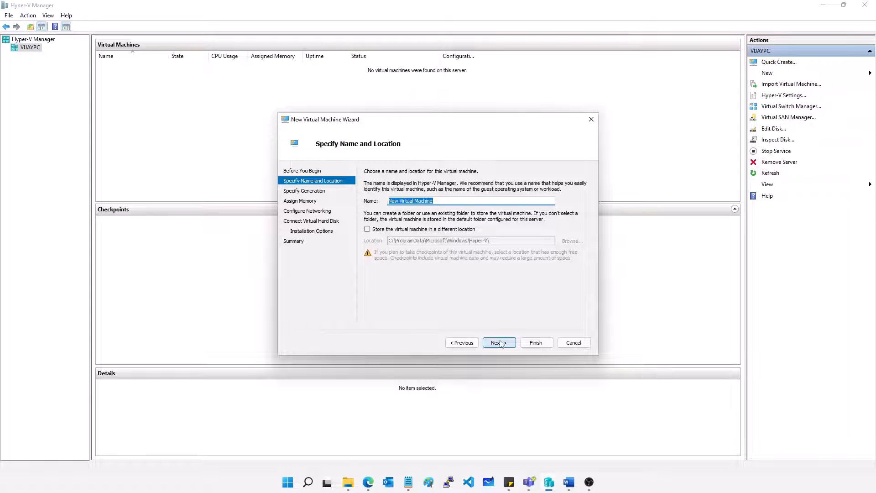
pyautogui.write('Win2k19core')
pyautogui.click(499, 345)
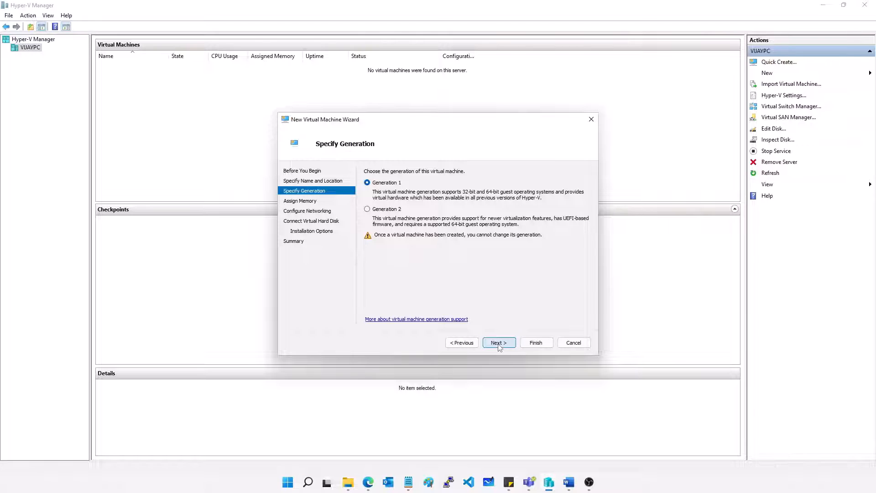
# Step: Keep Generation 1 and 1024 MB of dynamic startup memory, and connect the network adapter to Default Switch
pyautogui.click(498, 344)
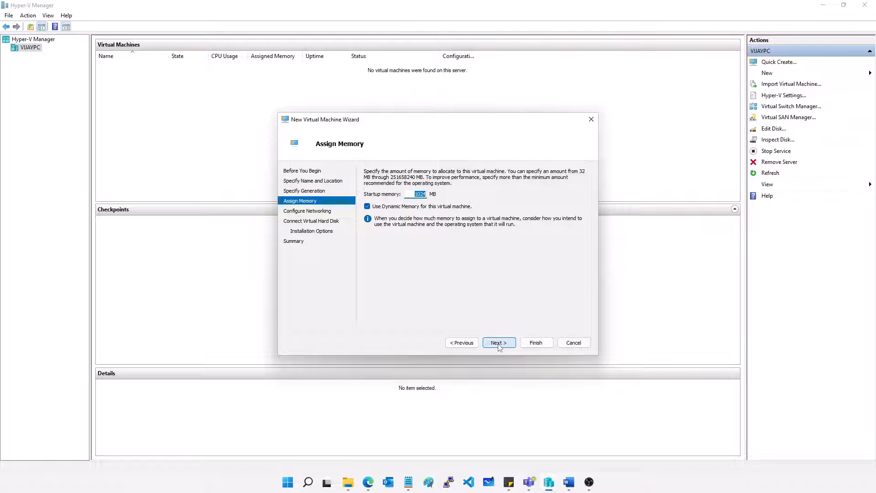
pyautogui.click(498, 345)
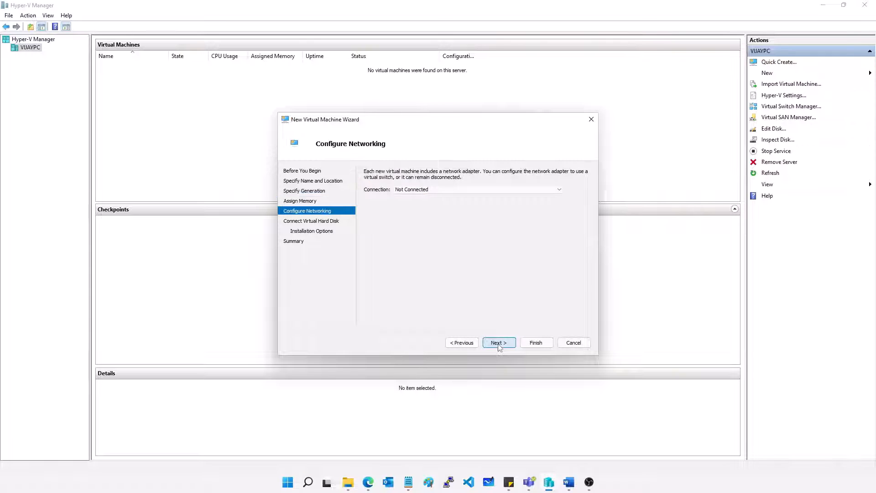
pyautogui.click(414, 190)
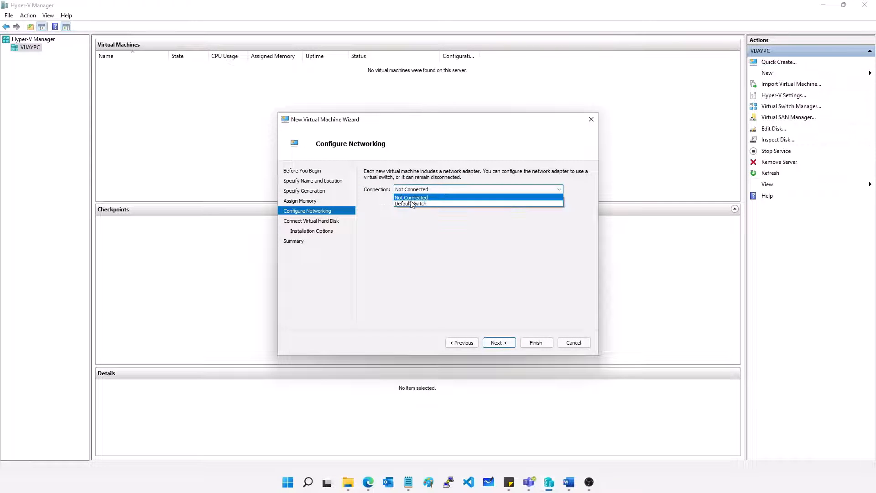
pyautogui.click(412, 204)
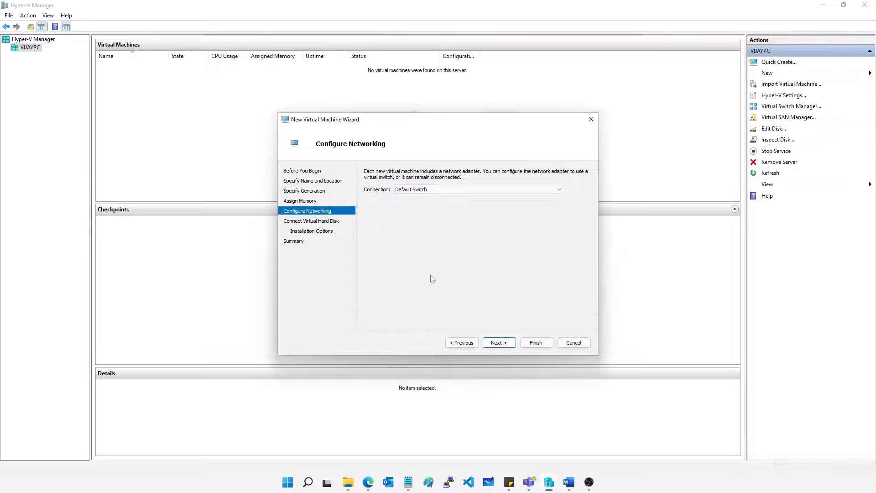
pyautogui.click(499, 343)
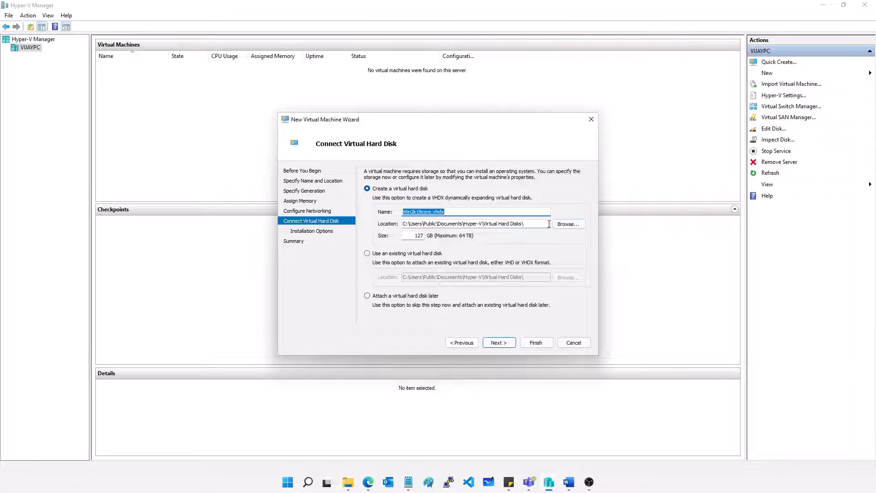
# Step: Set the new virtual hard disk's location to e:\core and its size to 40 GB
pyautogui.press('Tab')
pyautogui.write('e')
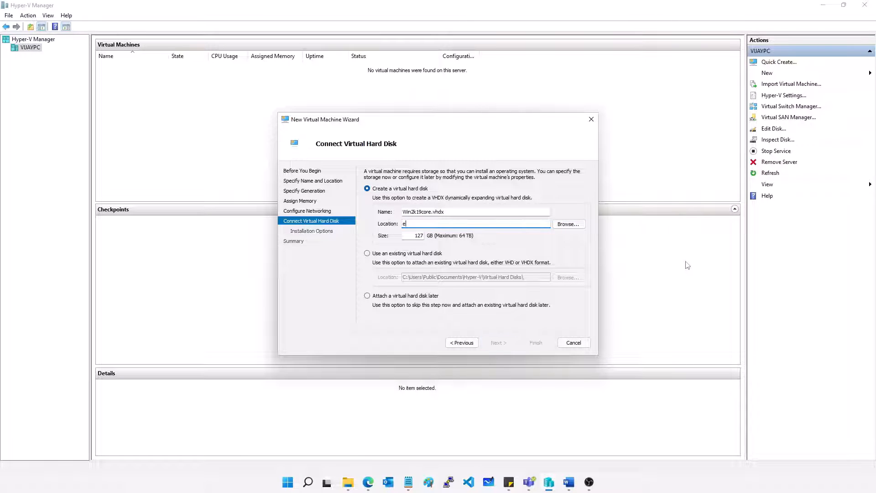
pyautogui.write(':\\c')
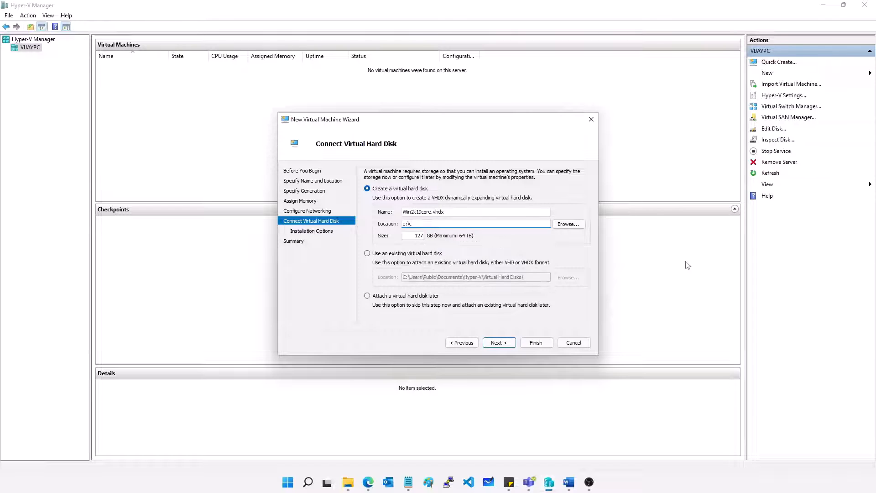
pyautogui.write('ore')
pyautogui.press('Tab')
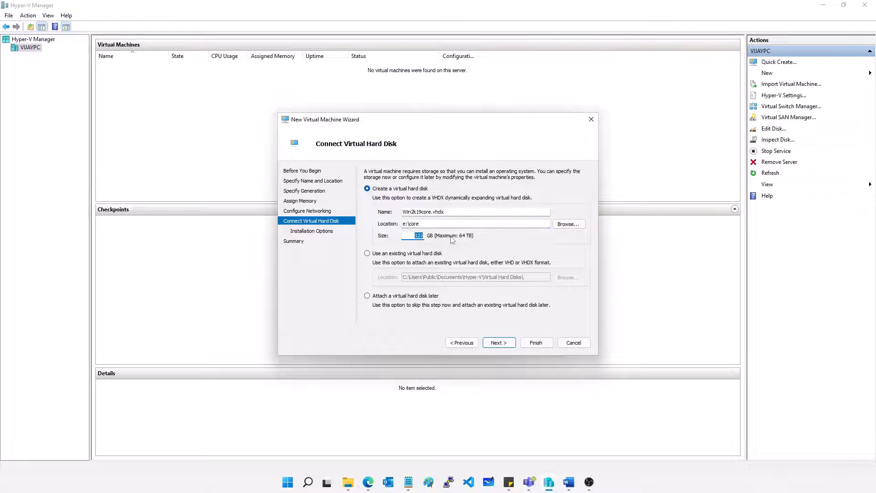
pyautogui.write('40')
pyautogui.click(506, 345)
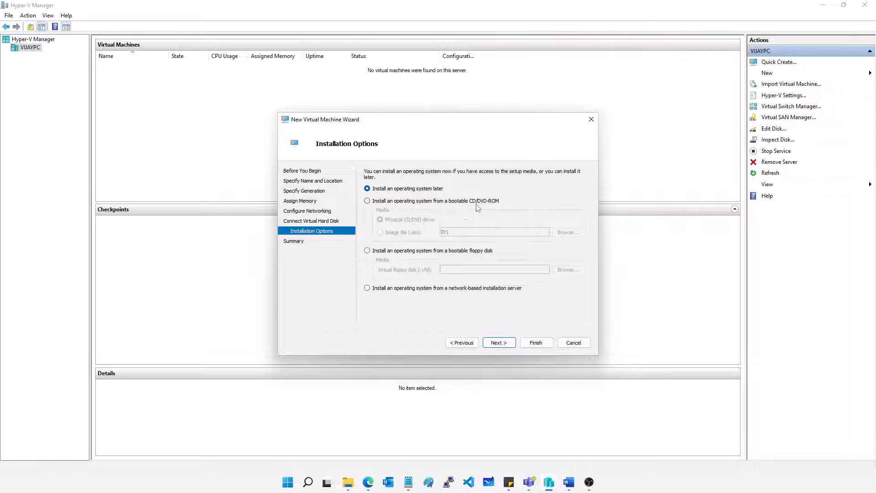
# Step: Choose the image file D:\Win2k19.iso as the bootable installation media and finish creating the virtual machine
pyautogui.click(381, 202)
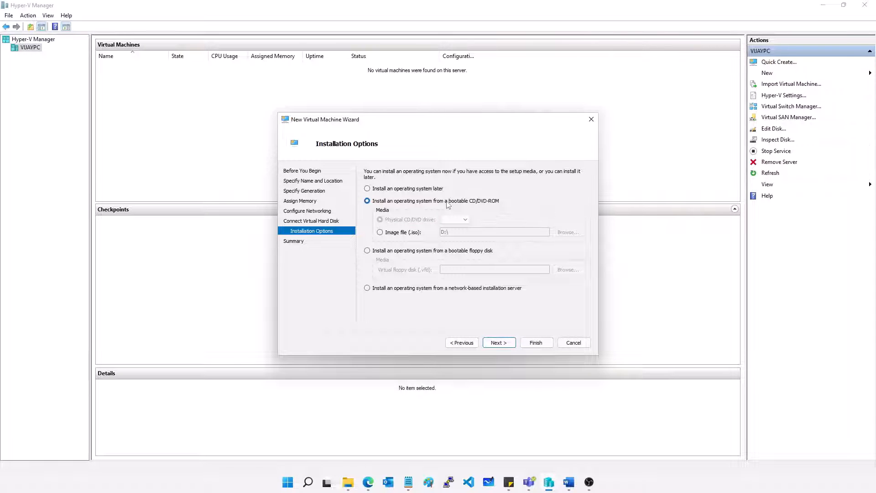
pyautogui.click(395, 235)
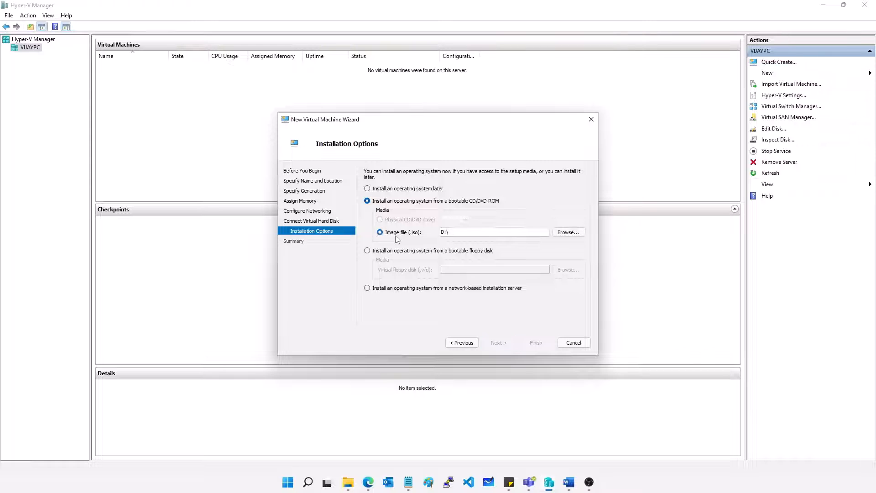
pyautogui.click(566, 232)
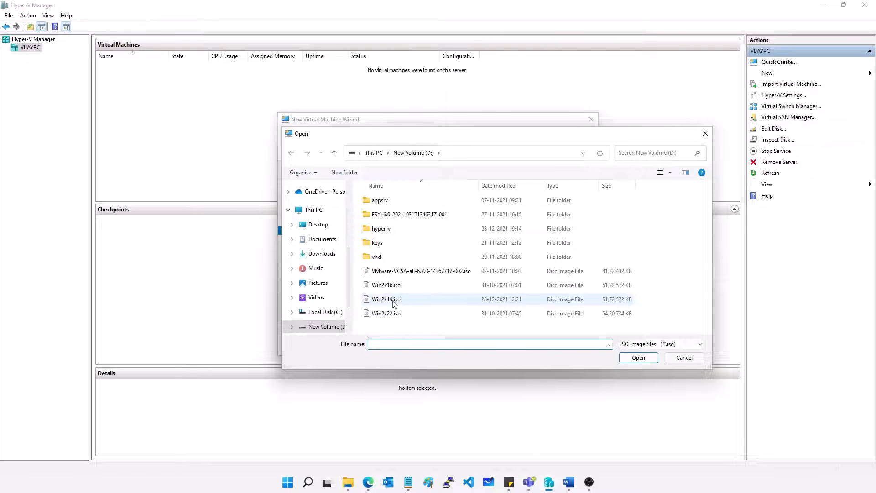
pyautogui.doubleClick(393, 299)
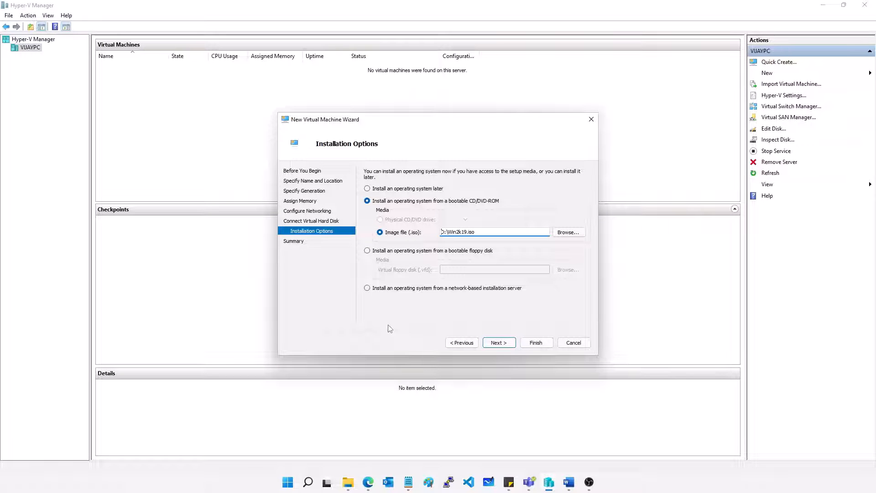
pyautogui.click(536, 343)
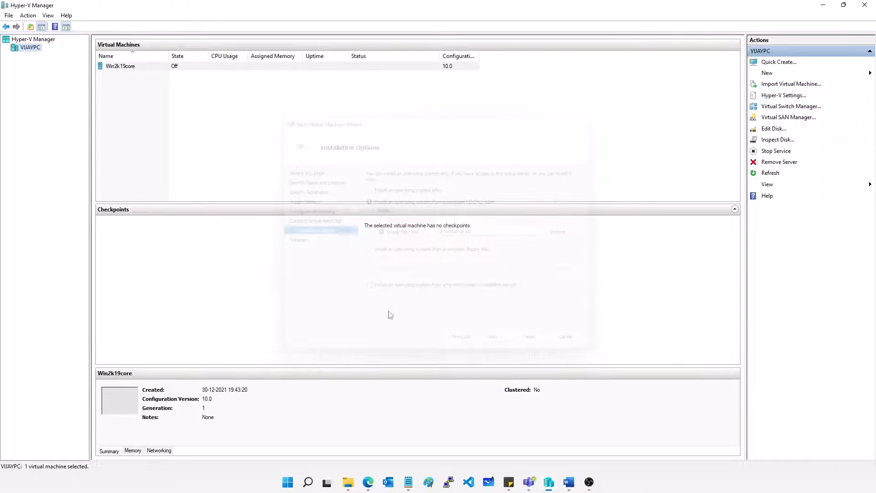
# Step: Connect to the Win2k19core virtual machine and start it
pyautogui.doubleClick(126, 68)
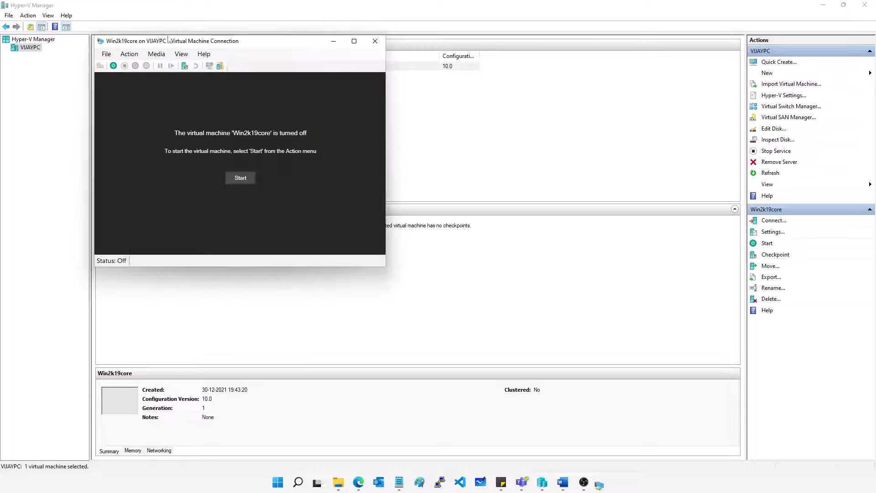
pyautogui.moveTo(245, 43); pyautogui.dragTo(337, 64)
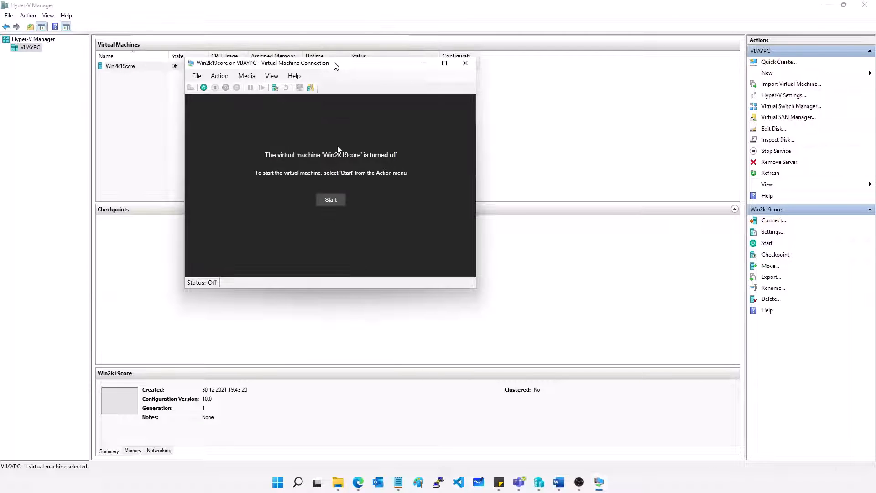
pyautogui.click(337, 201)
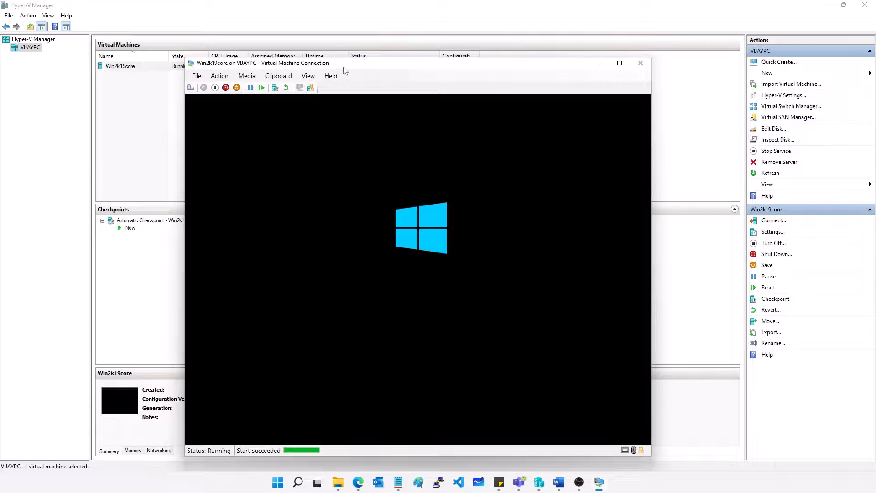
pyautogui.moveTo(341, 65); pyautogui.dragTo(323, 42)
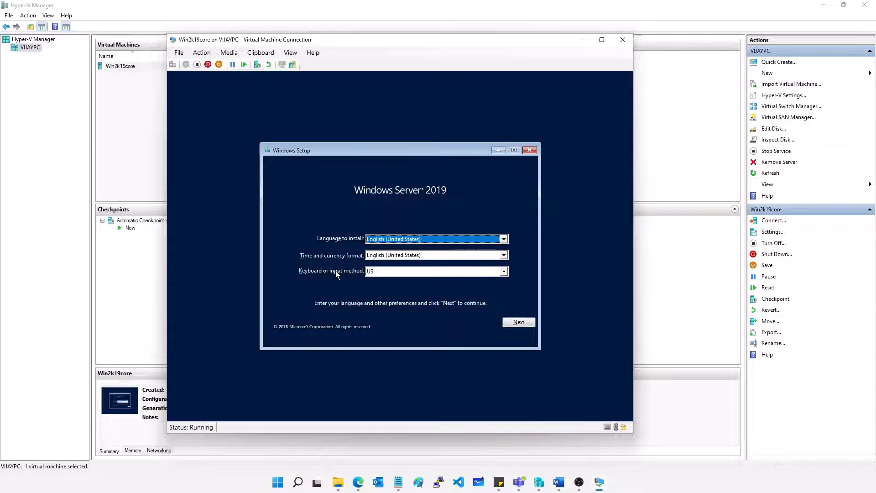
# Step: Begin the installation with the default language settings and choose the Windows Server 2019 Datacenter Evaluation edition without Desktop Experience
pyautogui.click(527, 322)
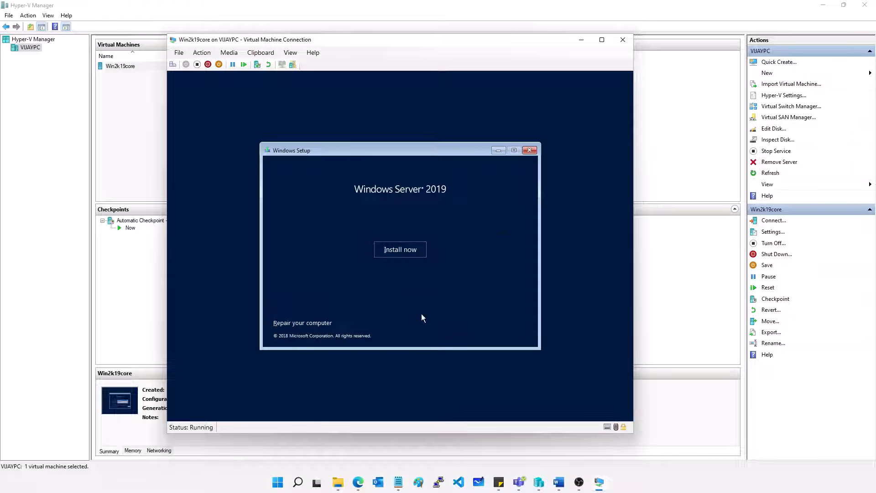
pyautogui.click(394, 252)
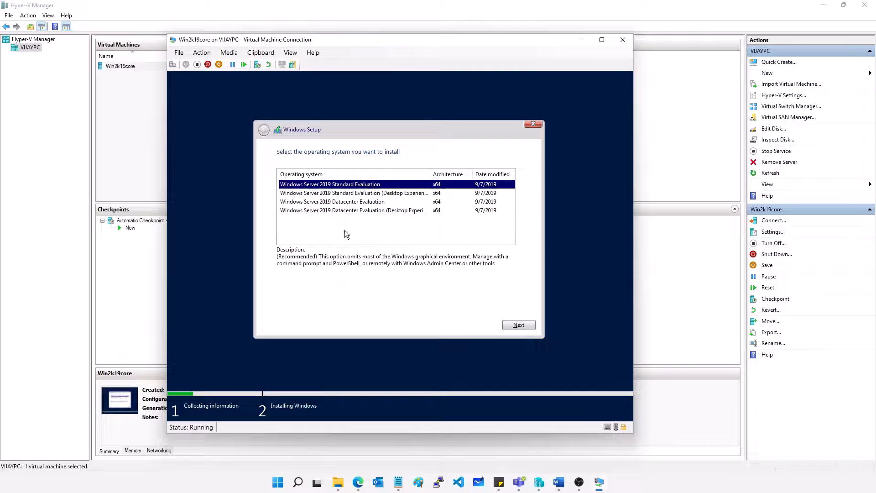
pyautogui.moveTo(429, 174); pyautogui.dragTo(447, 175)
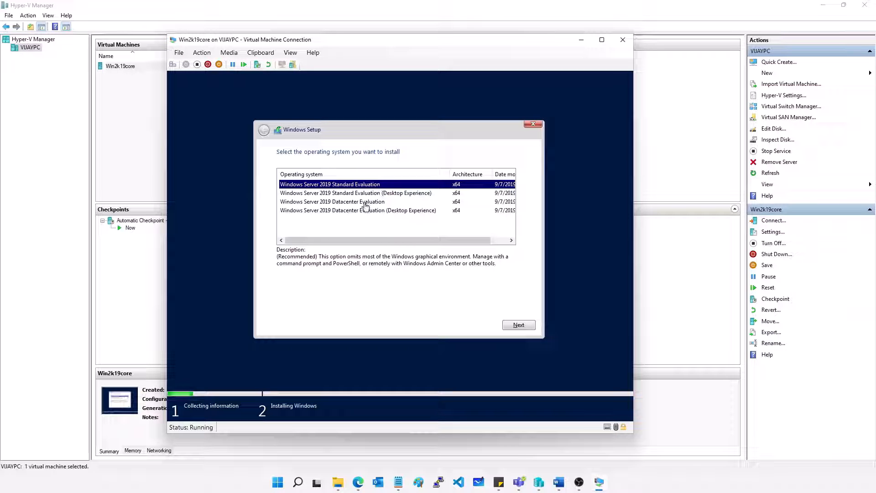
pyautogui.click(348, 203)
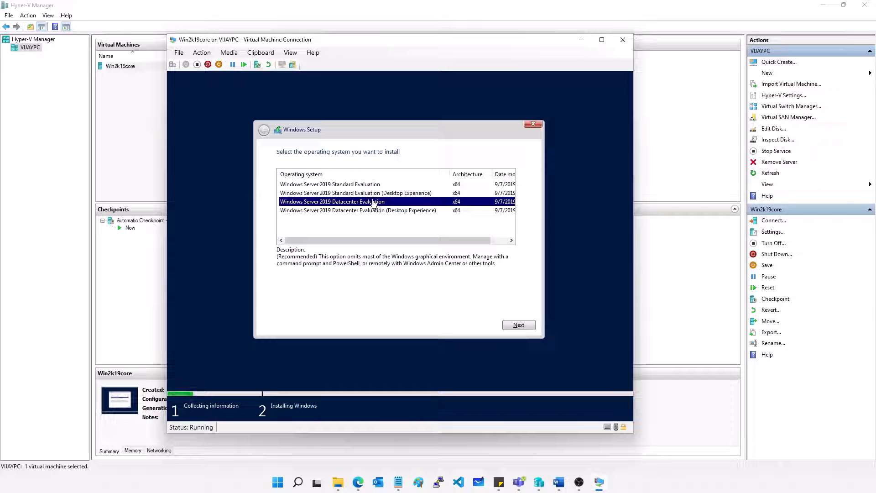
pyautogui.click(343, 211)
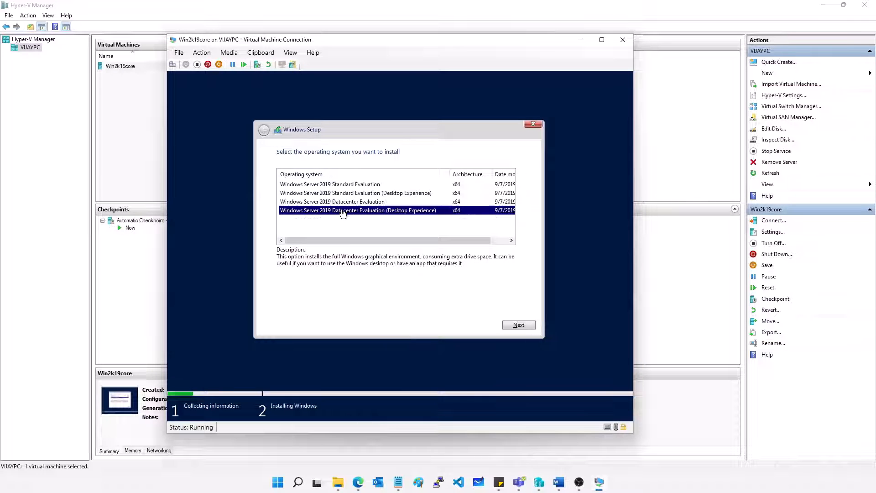
pyautogui.click(382, 202)
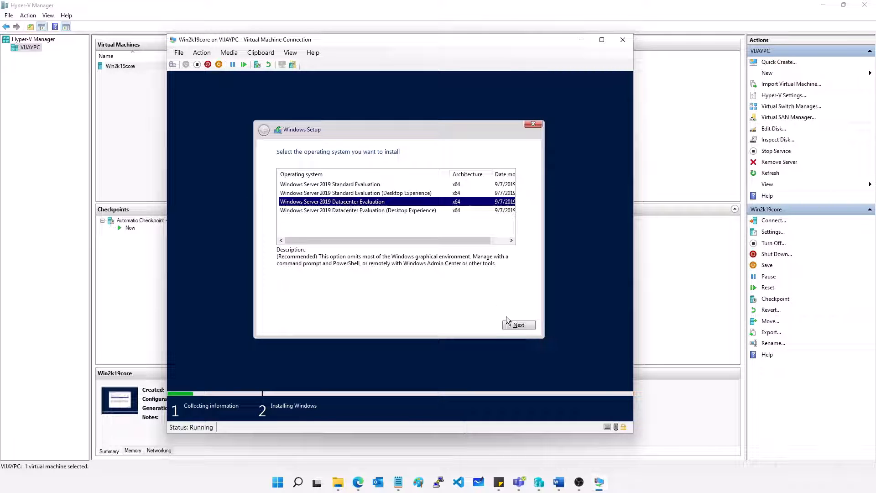
pyautogui.click(517, 325)
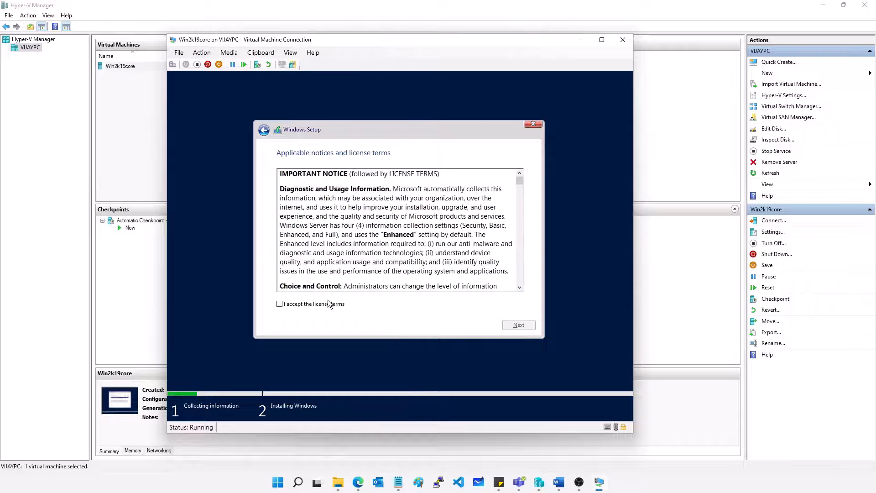
# Step: Accept the license terms, run a custom installation on Drive 0 Unallocated Space, and restart the machine
pyautogui.click(315, 305)
pyautogui.click(519, 325)
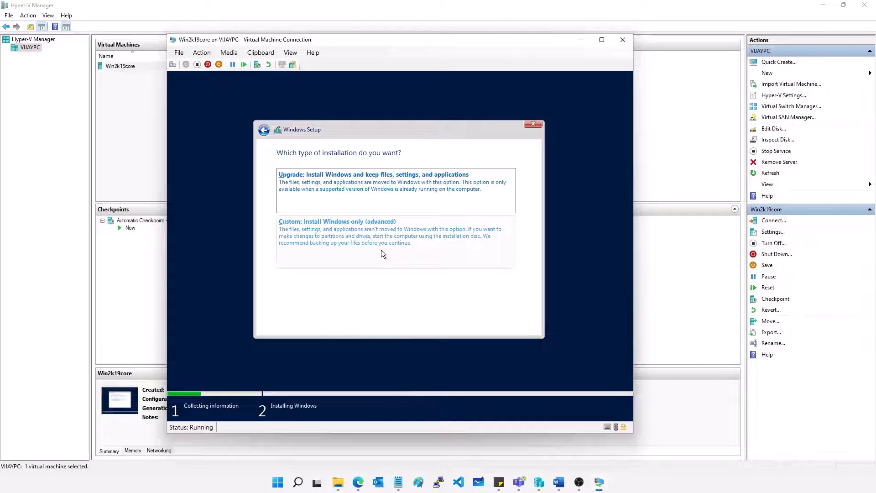
pyautogui.click(359, 240)
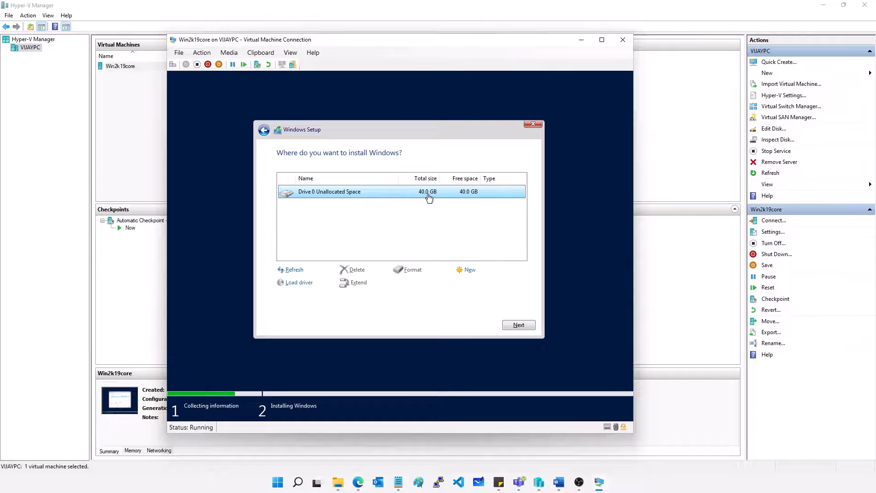
pyautogui.click(515, 325)
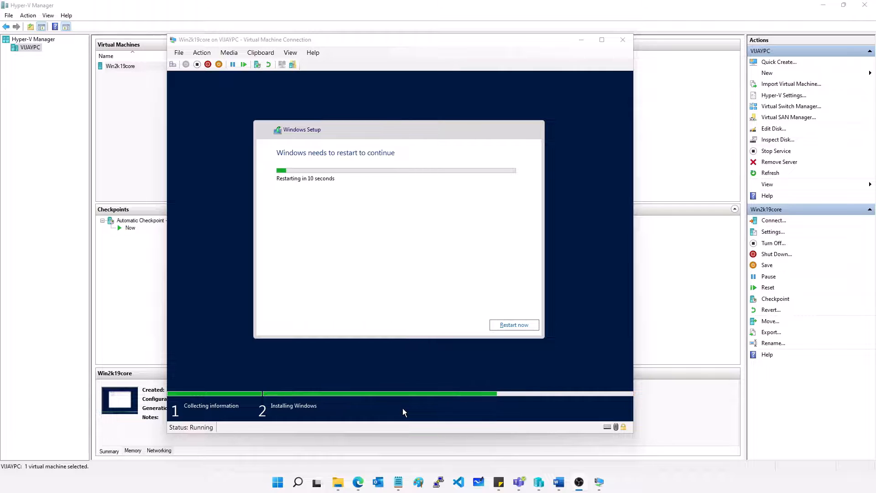
pyautogui.click(503, 324)
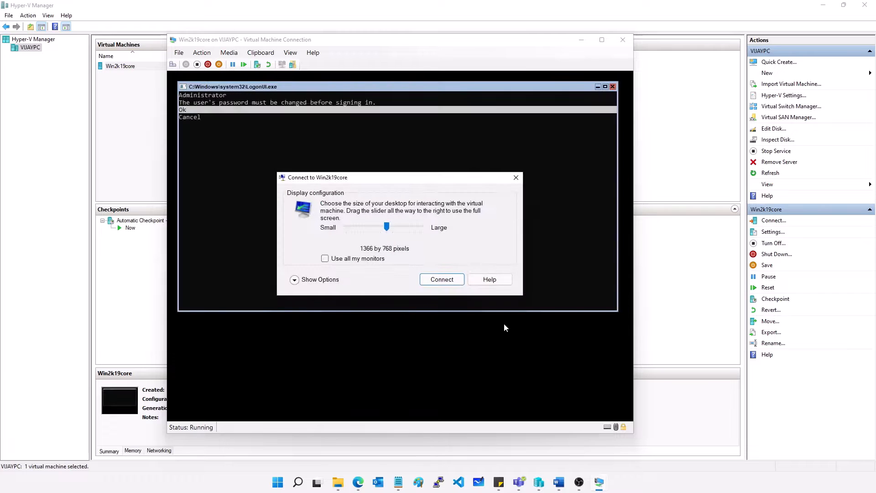
# Step: Connect to the Win2k19core session at 1366 by 768 pixels and accept the Administrator password change request
pyautogui.click(440, 277)
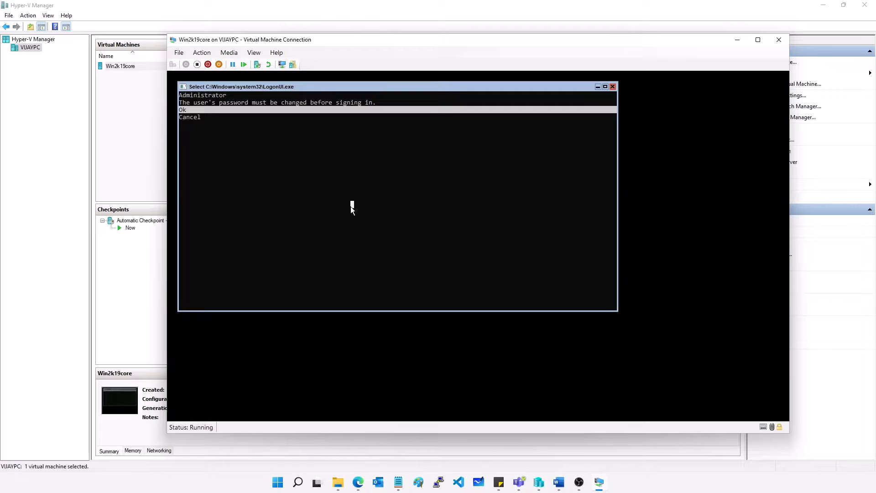
pyautogui.press('Down')
pyautogui.press('Up')
pyautogui.press('Return')
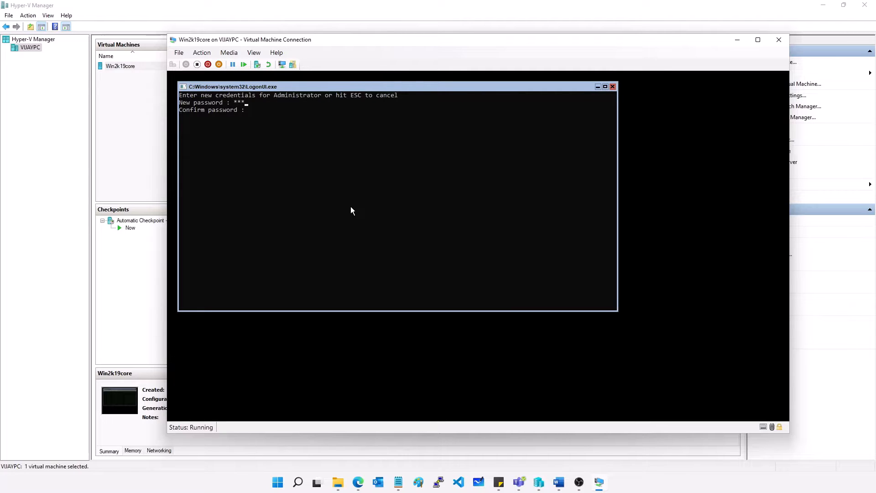
# Step: Enter and confirm the new Administrator password and acknowledge the password change
pyautogui.write('****************')
pyautogui.press('Return')
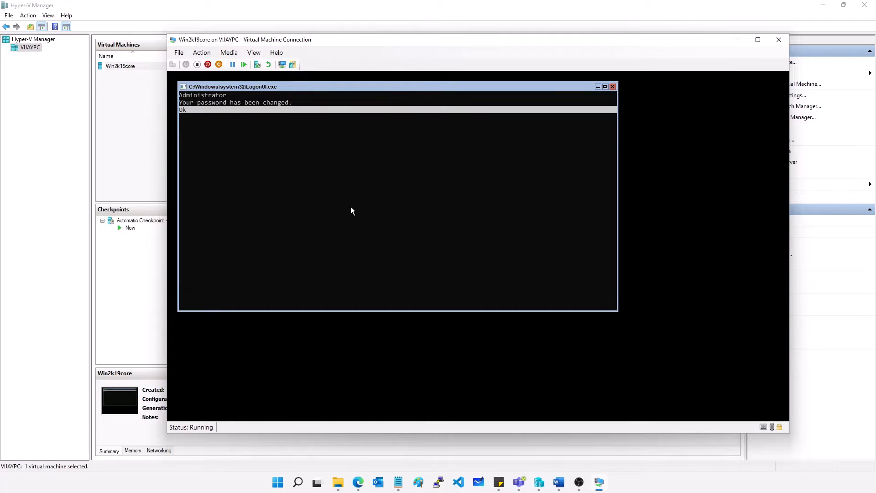
pyautogui.press('Return')
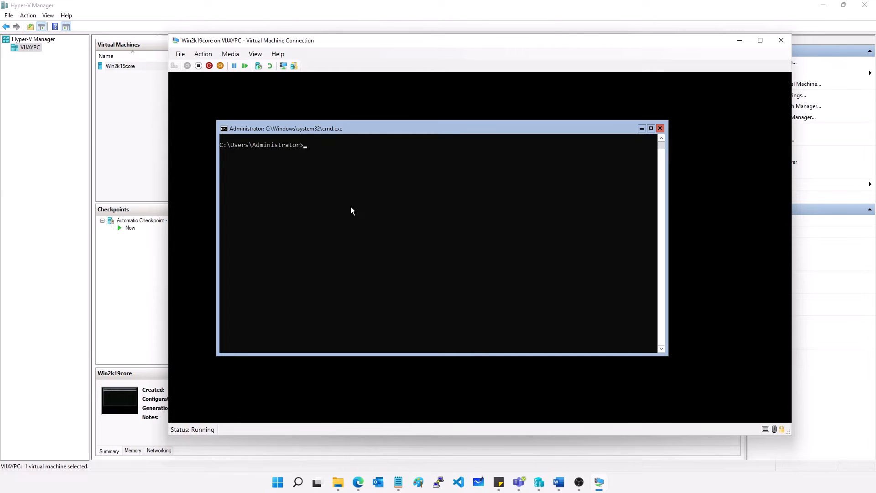
# Step: Run whoami in the command prompt to check the signed-in account
pyautogui.write('whoami')
pyautogui.press('Return')
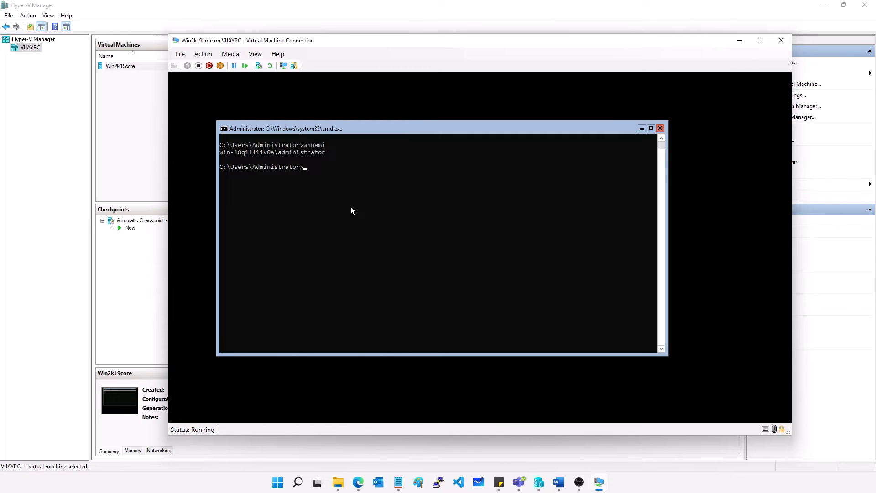